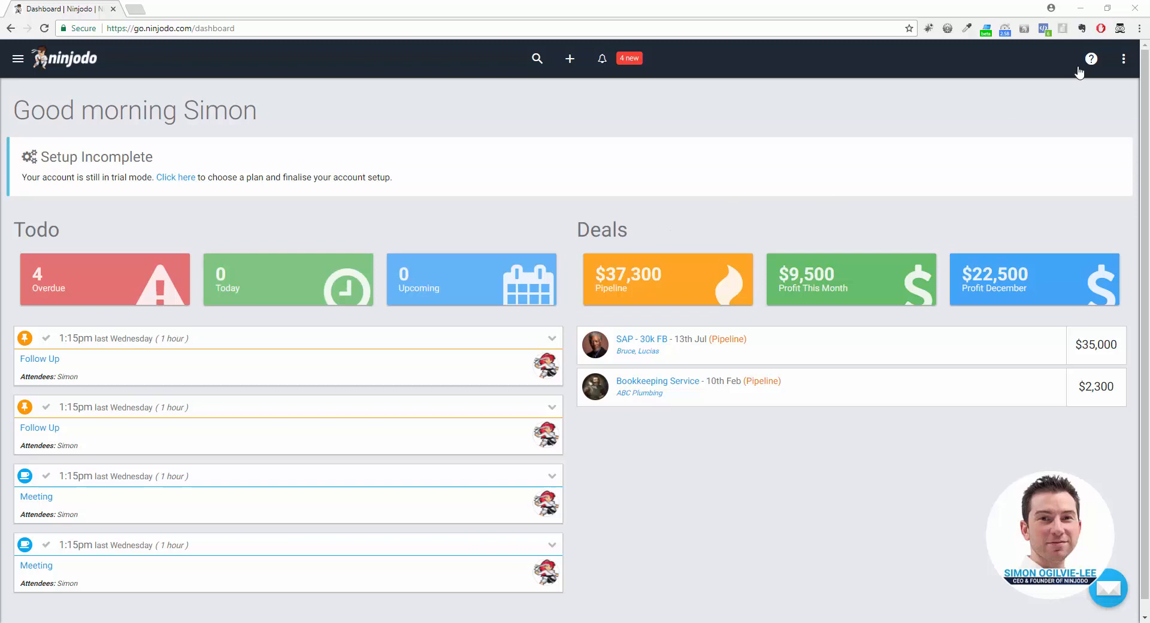
- Open the Workflows settings in the Admin Panel and check the list of existing workflows
mouse_move(1122, 70)
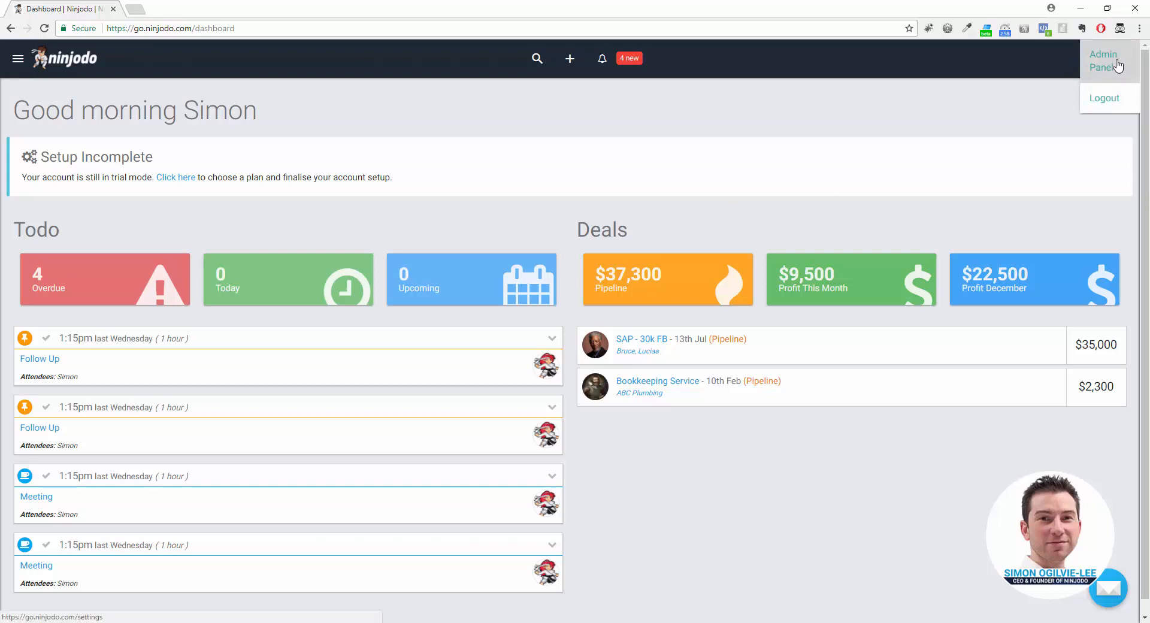
left_click(1118, 66)
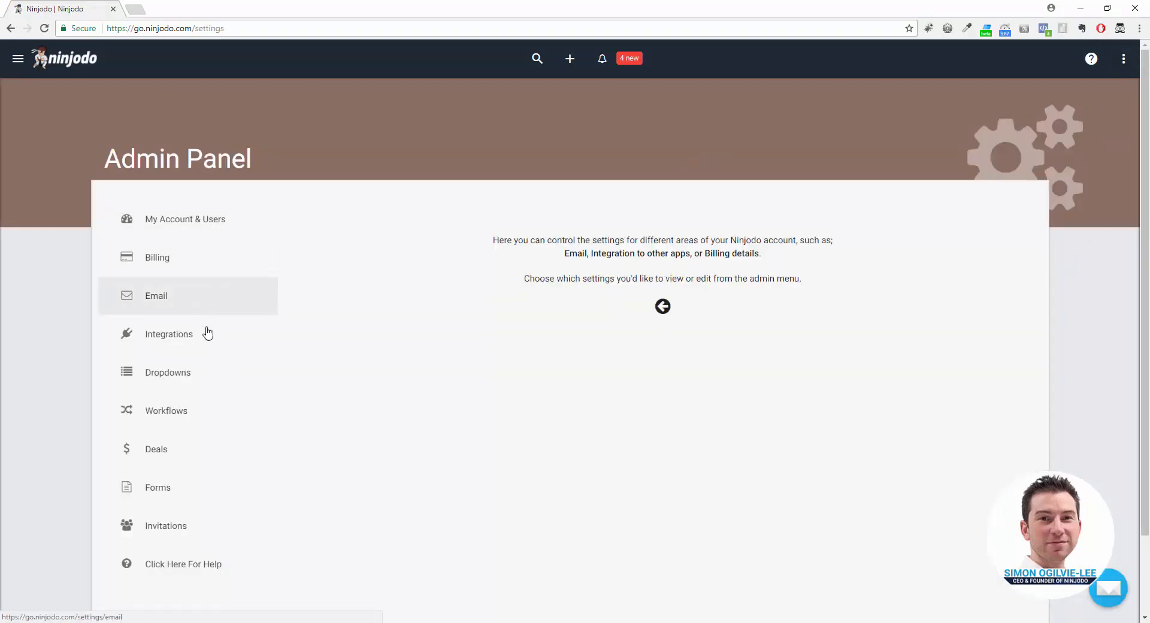
left_click(190, 418)
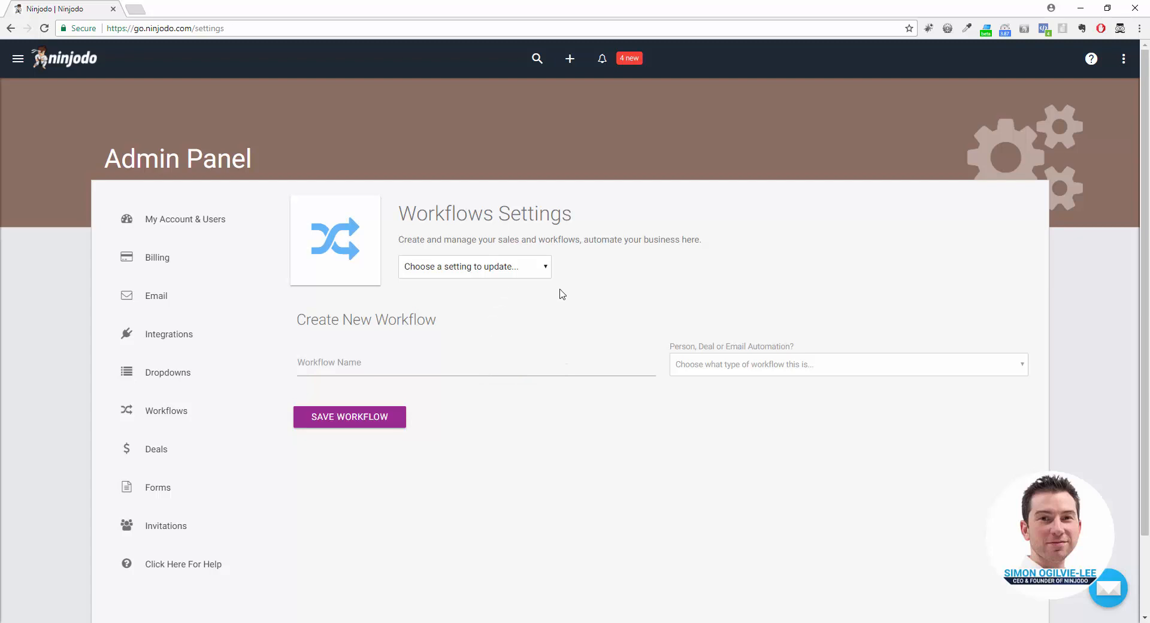
left_click(517, 273)
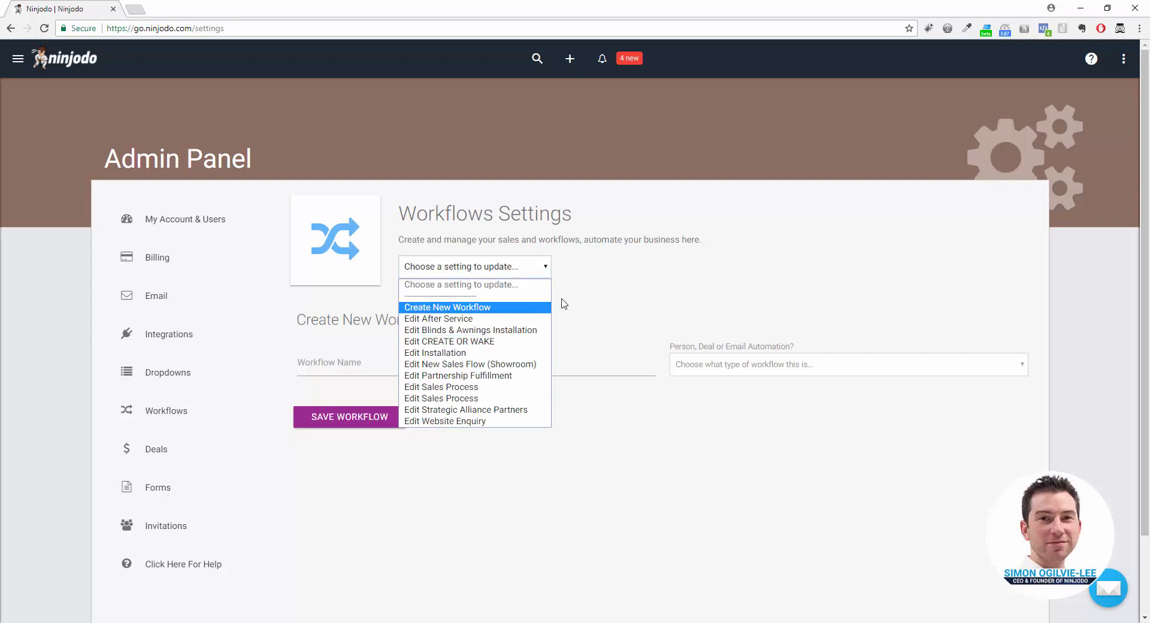
left_click(586, 291)
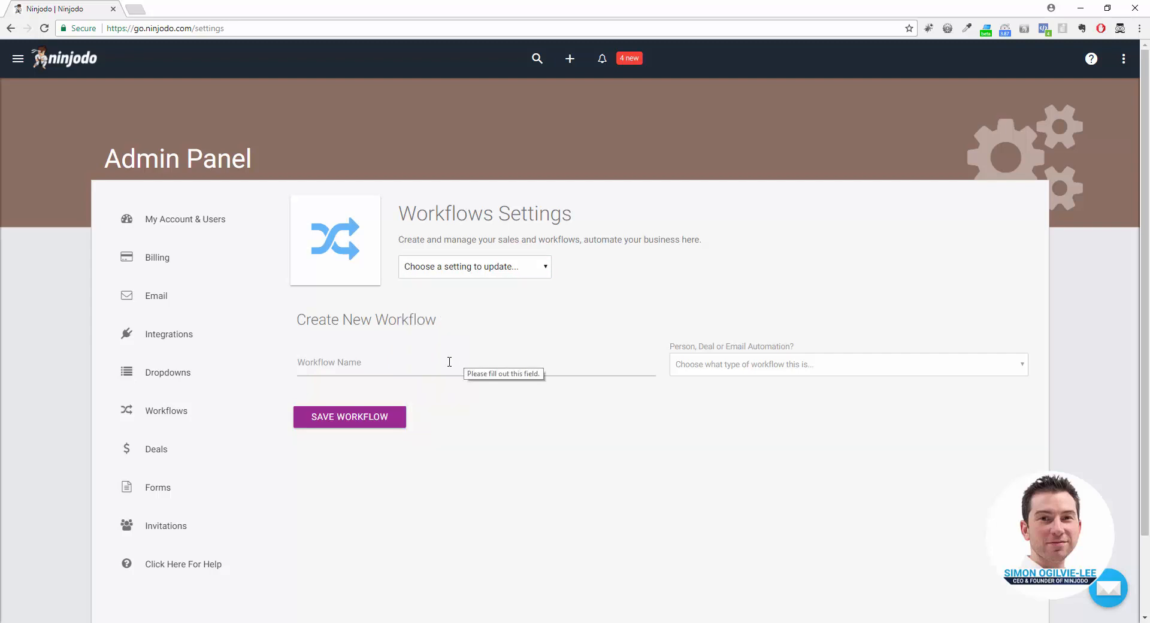
- Create and save a new workflow named "Sales Flow" with the type Person (Will go through these steps)
left_click(399, 361)
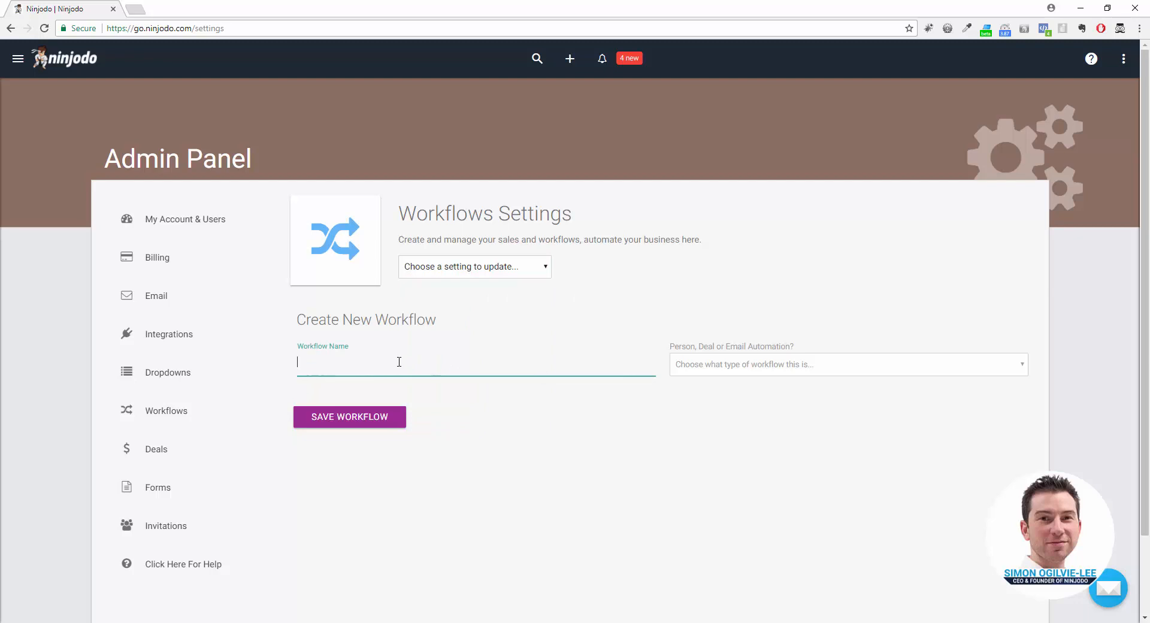
type("Sales Flow")
left_click(662, 363)
left_click(721, 368)
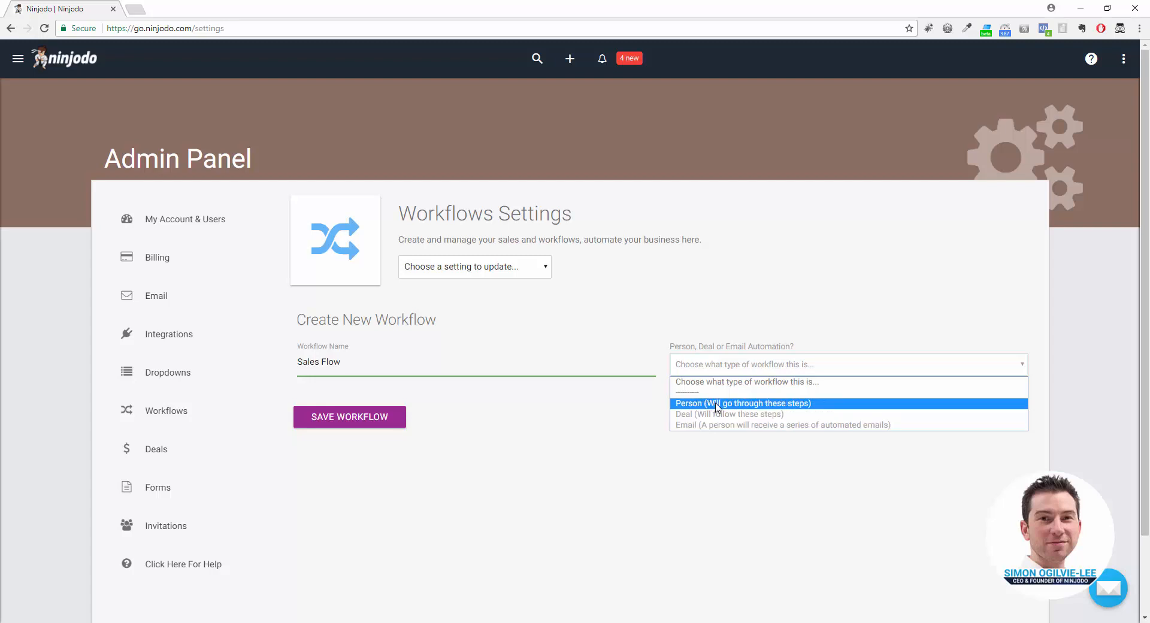
left_click(717, 407)
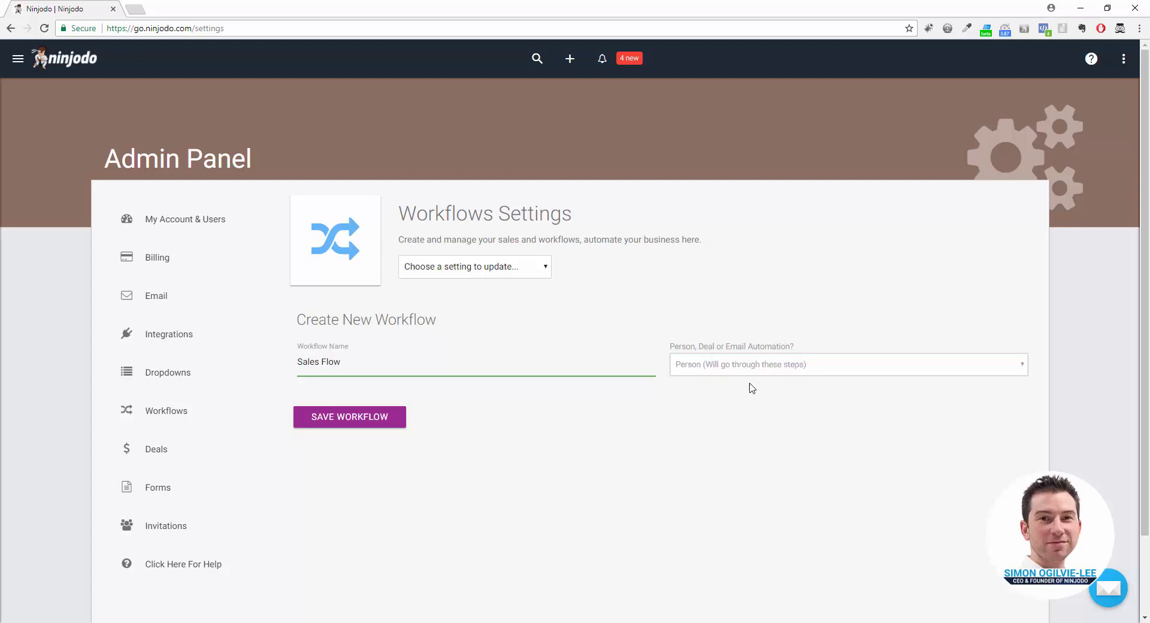
left_click(354, 419)
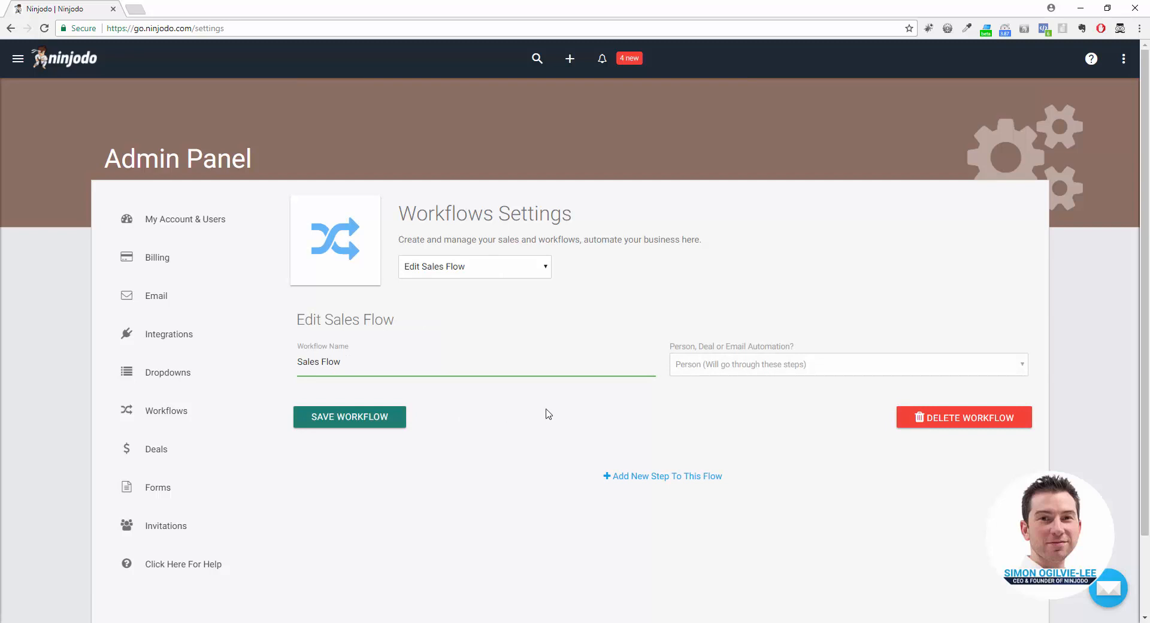
- Add a first step named "New Lead" to the Sales Flow workflow and save it
scroll(628, 421, "down", 1)
scroll(629, 421, "down", 1)
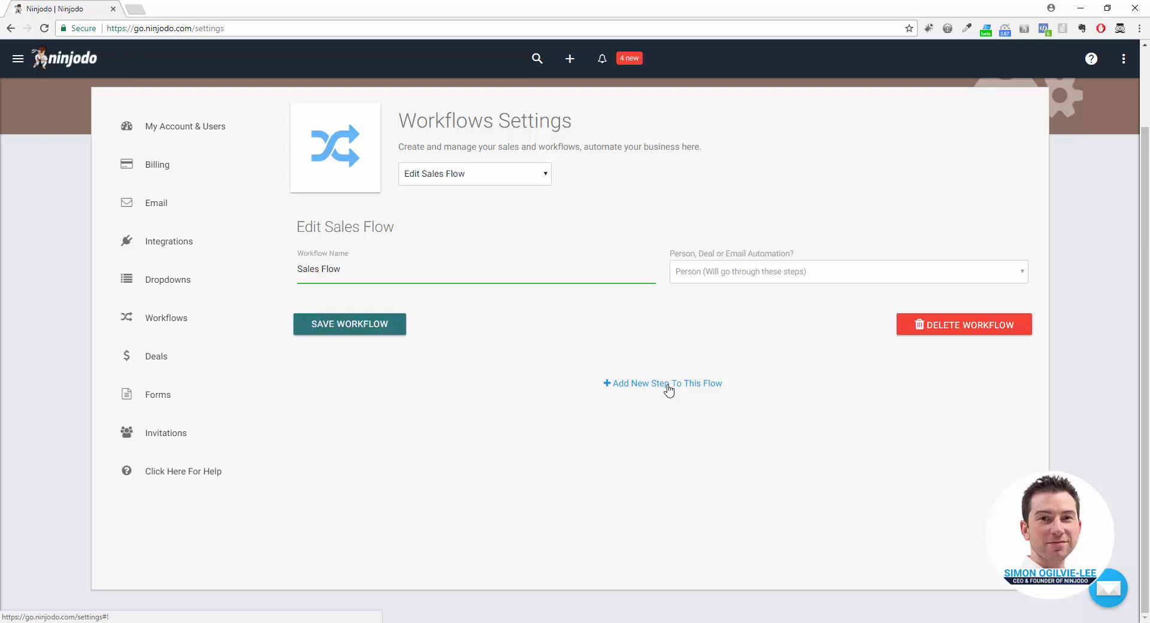
left_click(667, 387)
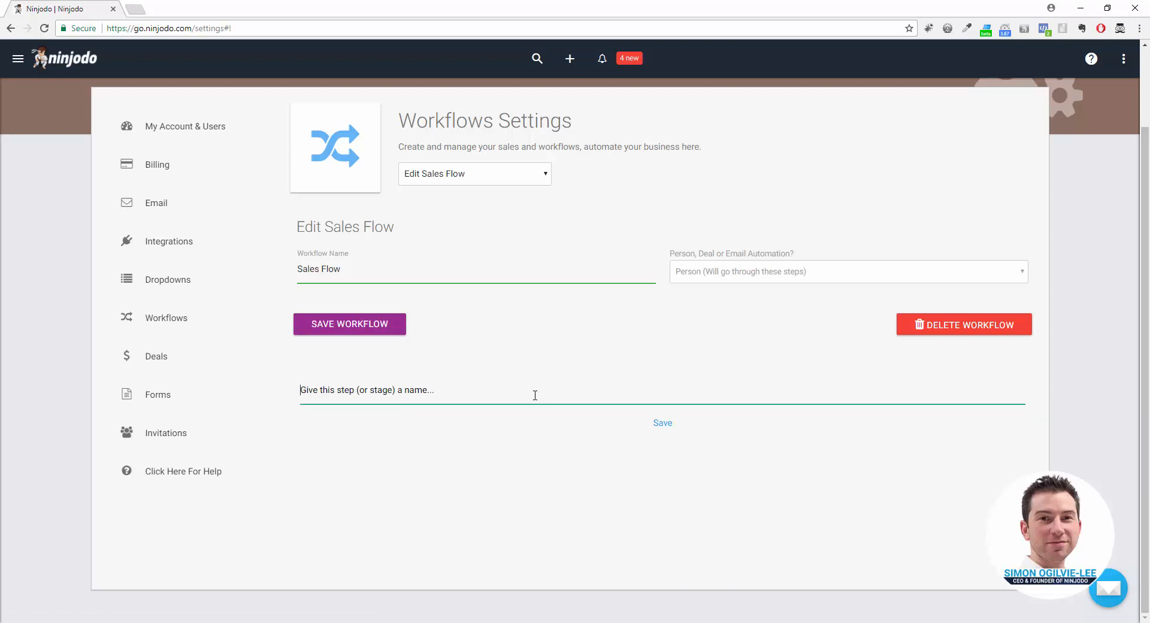
type("New Lead")
left_click(662, 423)
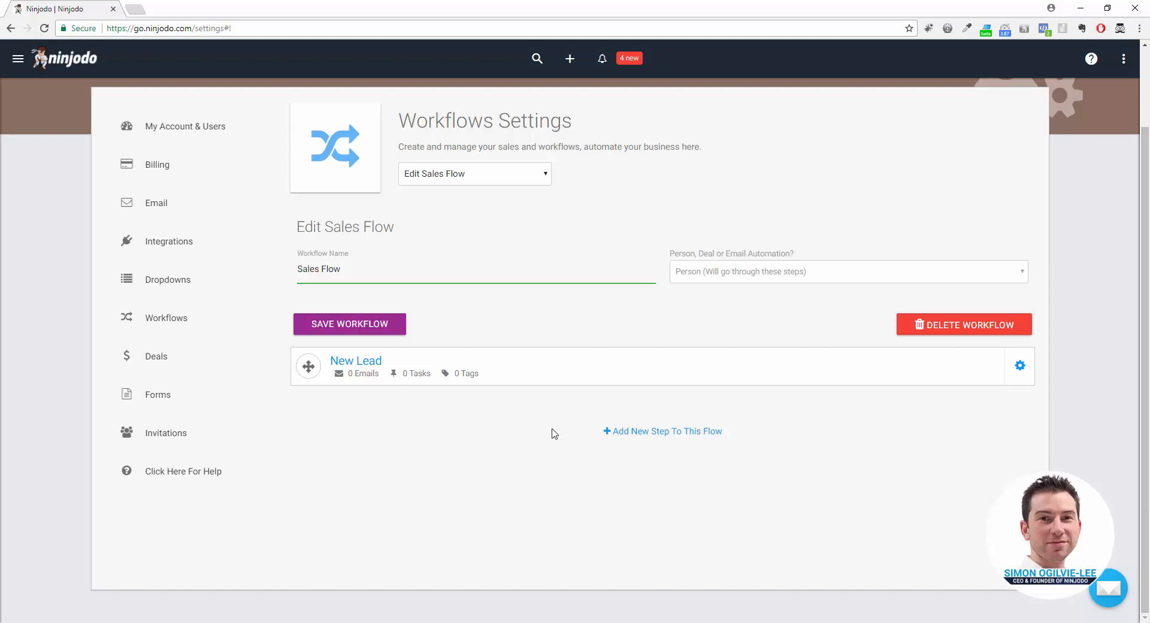
- Add a step named "Qualifying" after New Lead in the Sales Flow workflow
left_click(626, 431)
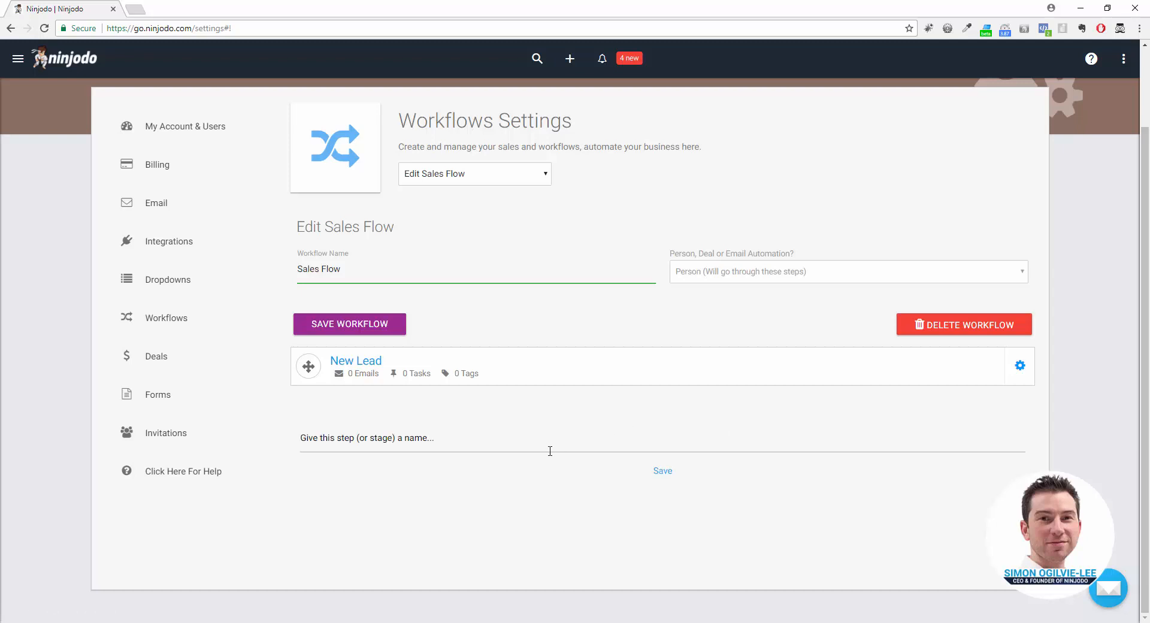
type("Qua")
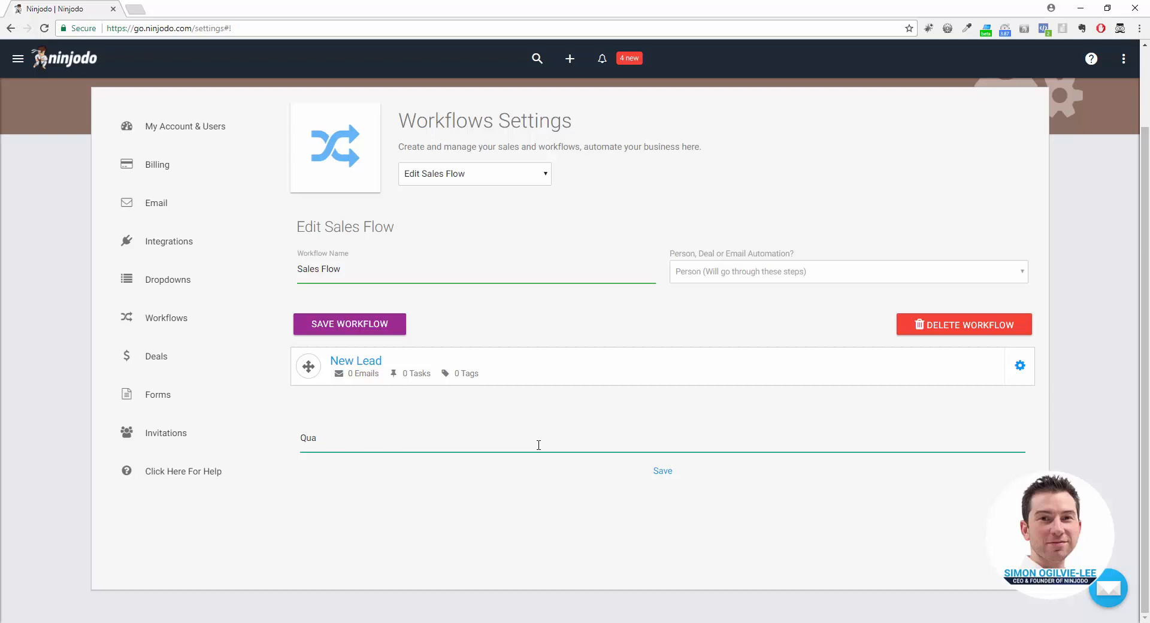
type("lifying")
key("Return")
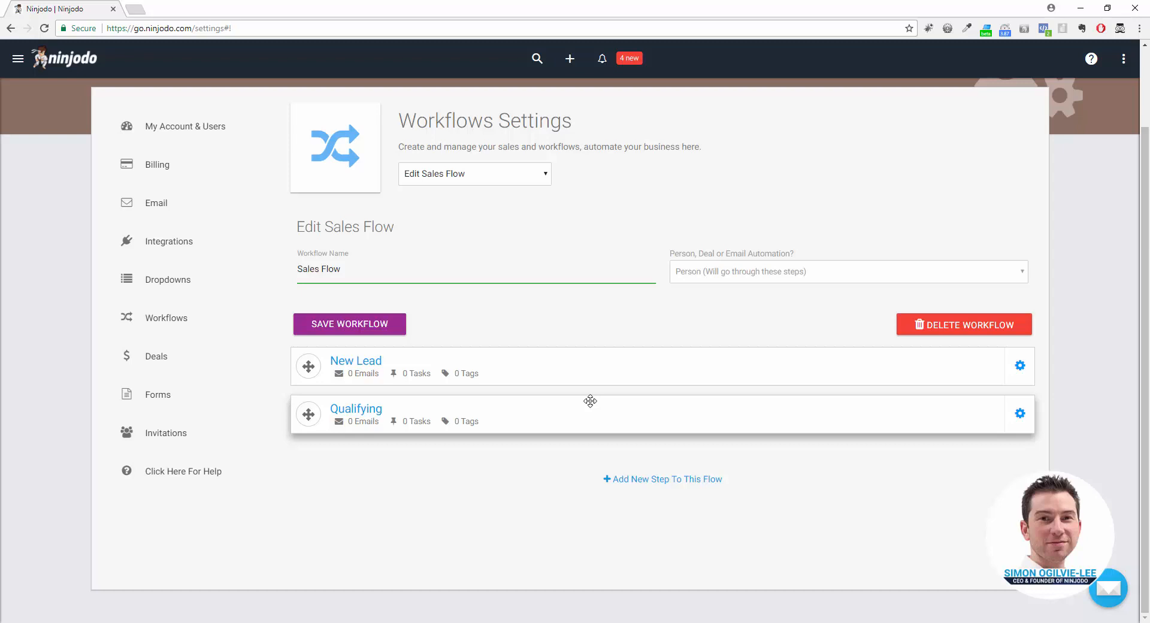
left_click_drag(590, 401, 587, 396)
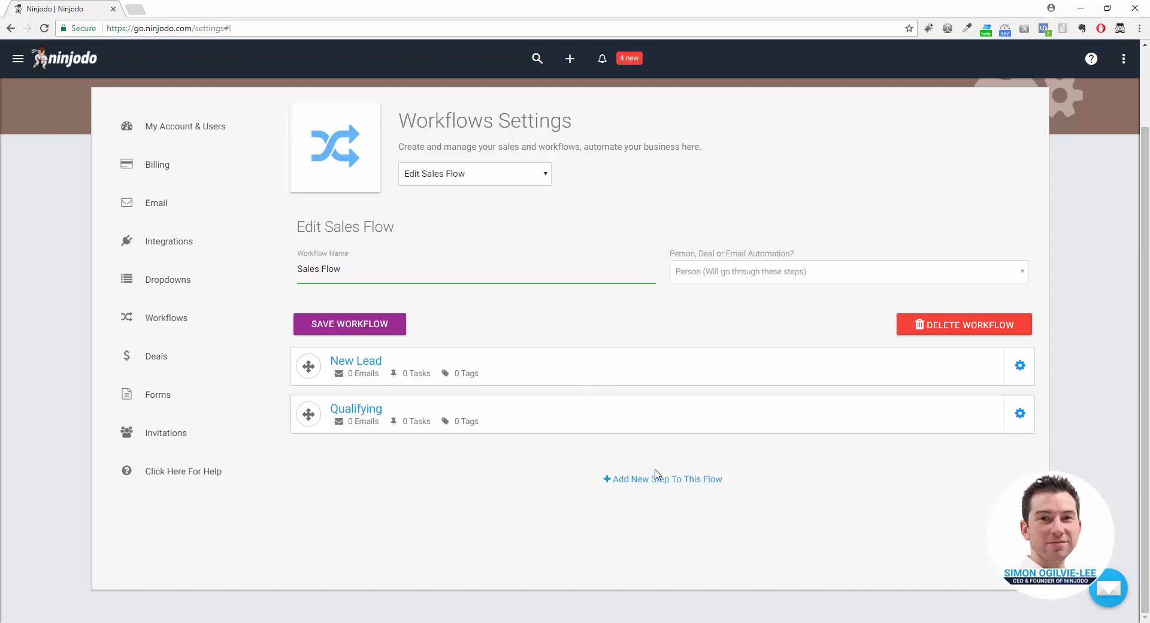
- Add a step named "2nd Phone Call/Meeting" after Qualifying in the workflow
left_click(663, 479)
left_click(537, 482)
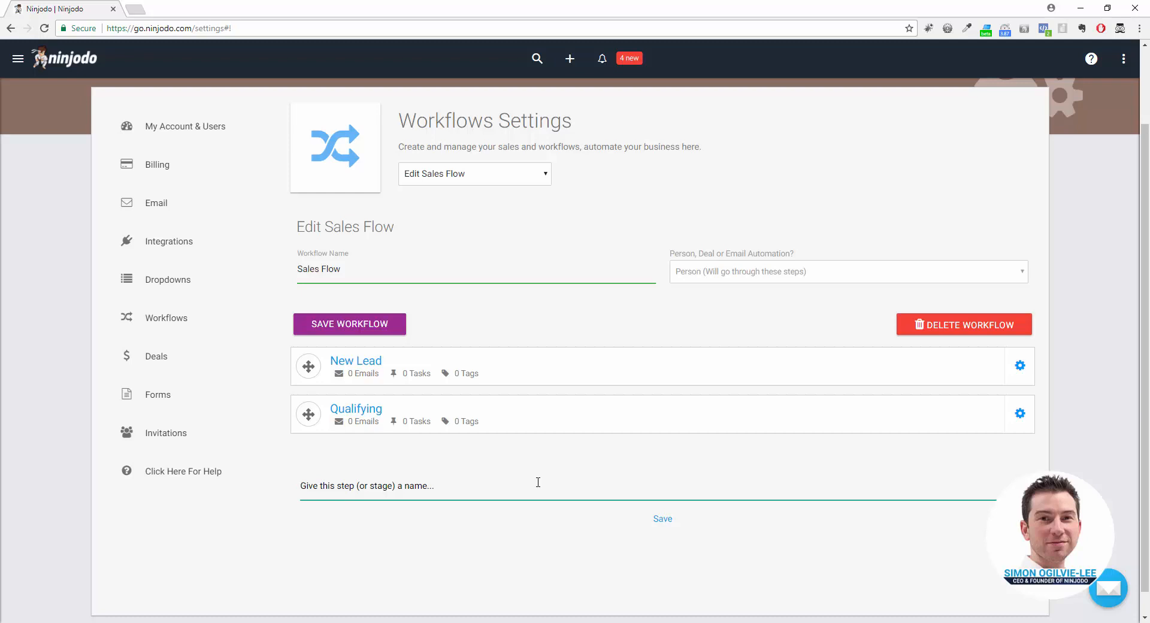
type("2nd Ph")
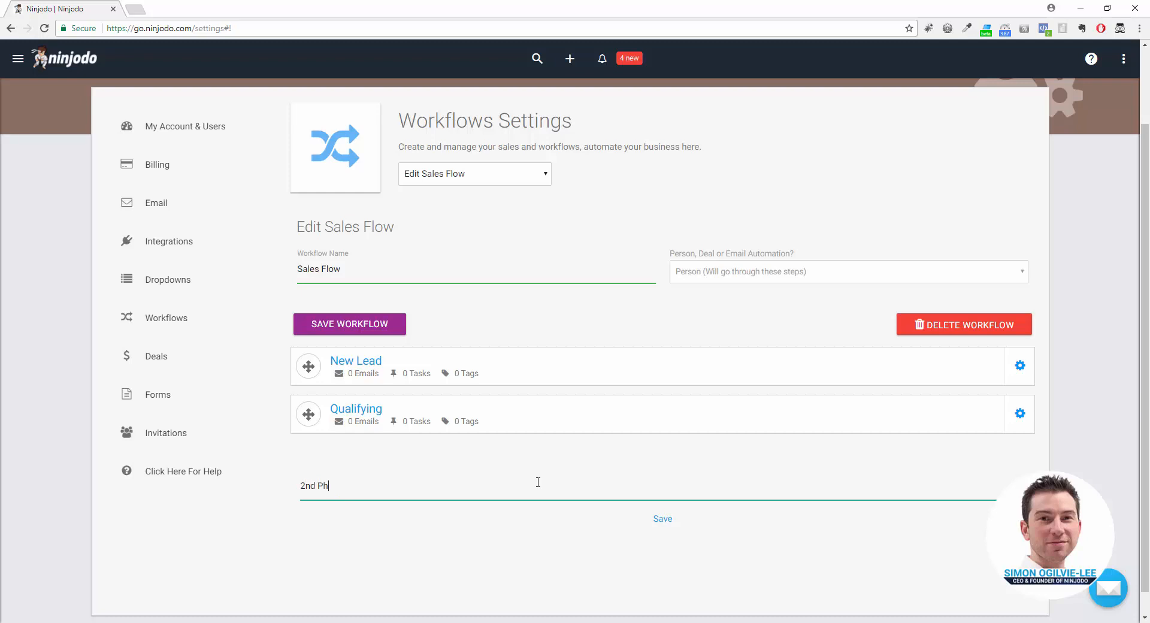
type("one Call/Meeting")
key("Return")
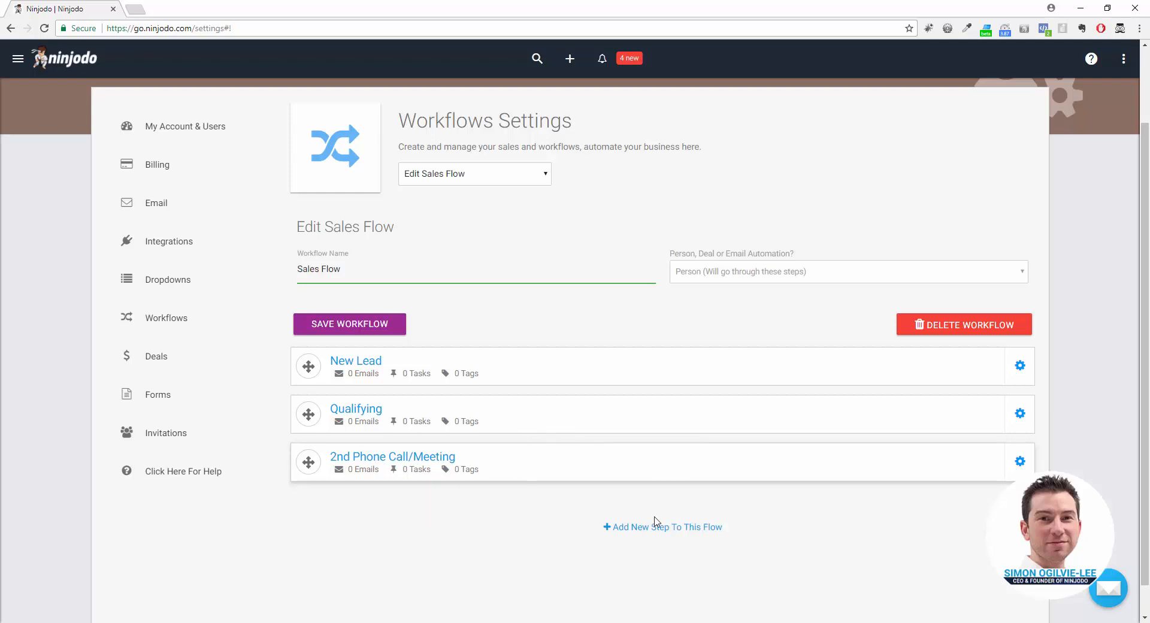
- Add a step named "Quote Sent" after 2nd Phone Call/Meeting in the workflow
scroll(650, 506, "down", 1)
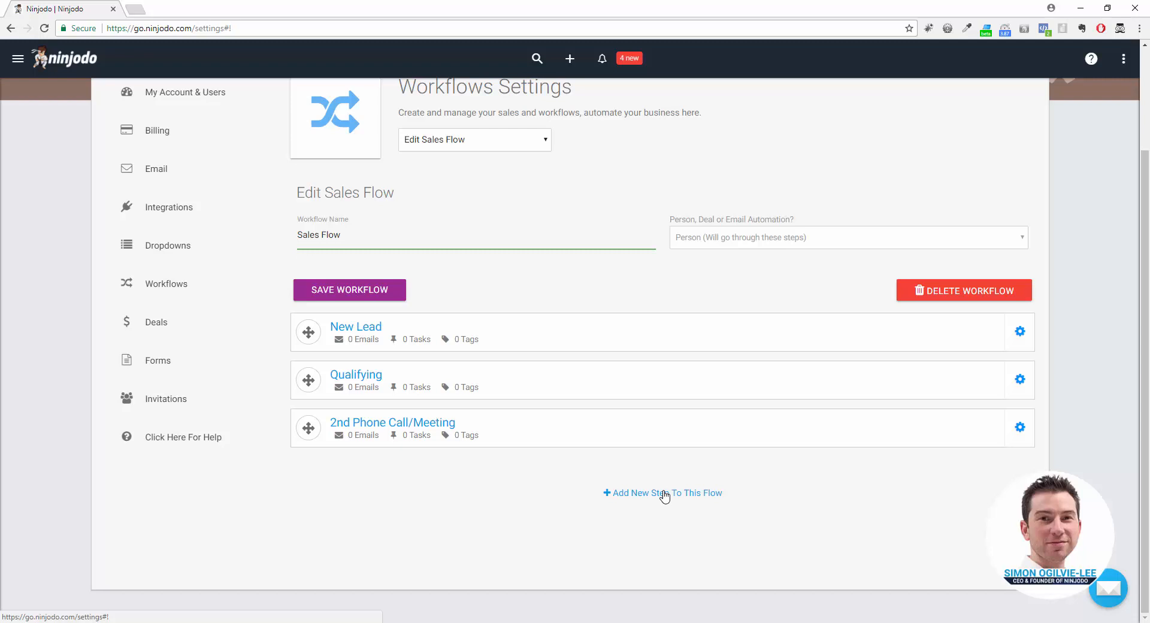
left_click(664, 494)
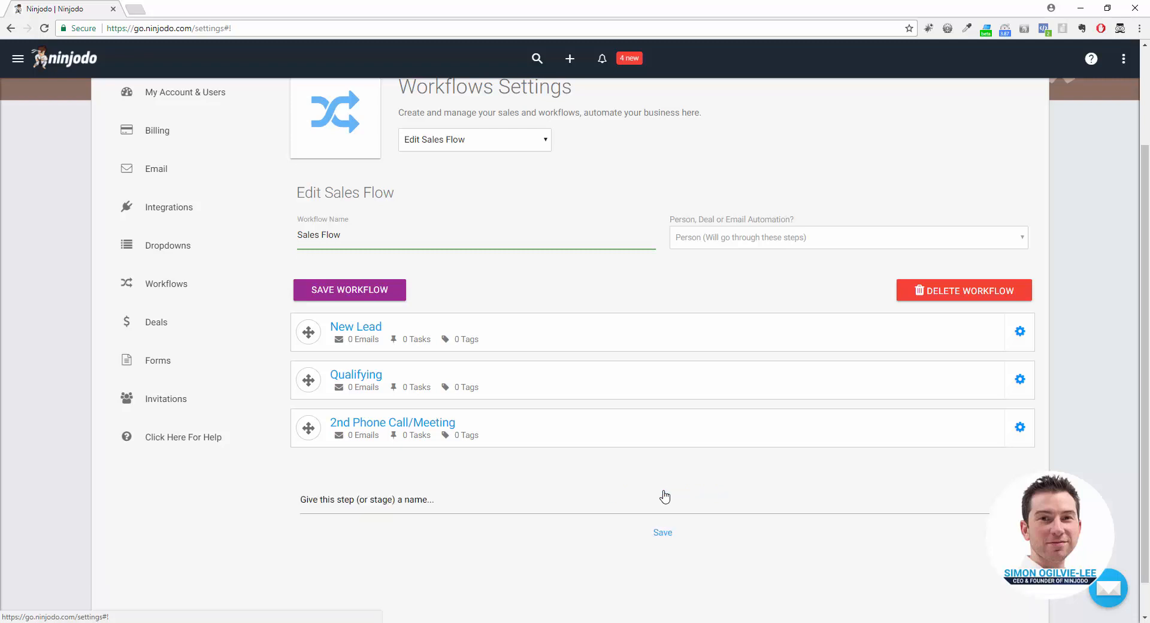
type("Quote Sent")
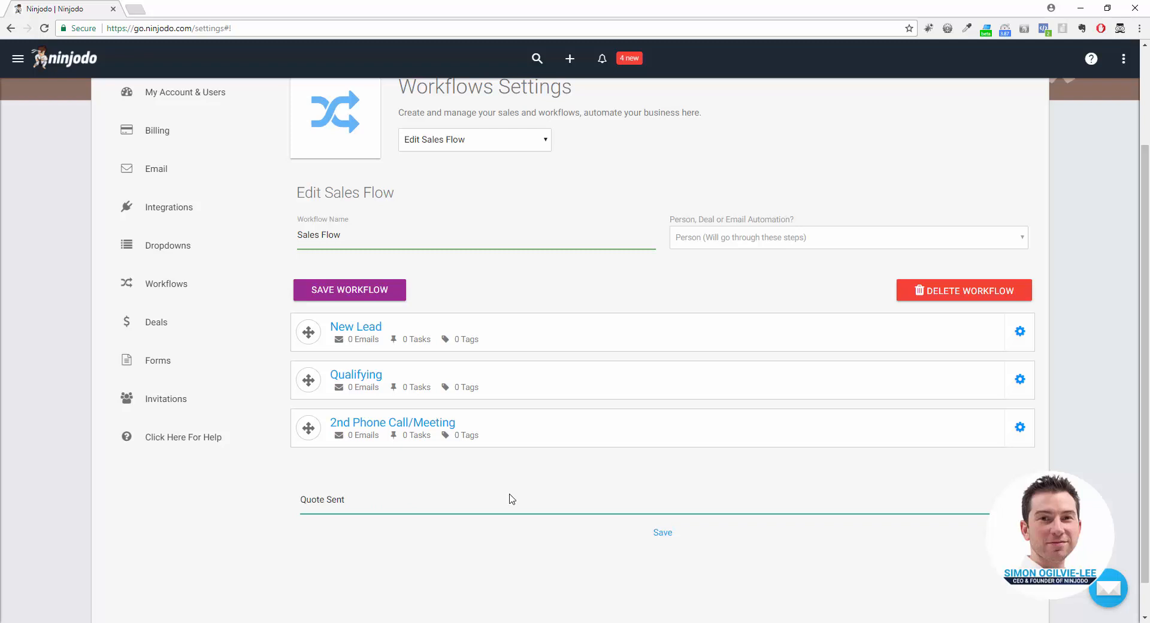
key("Return")
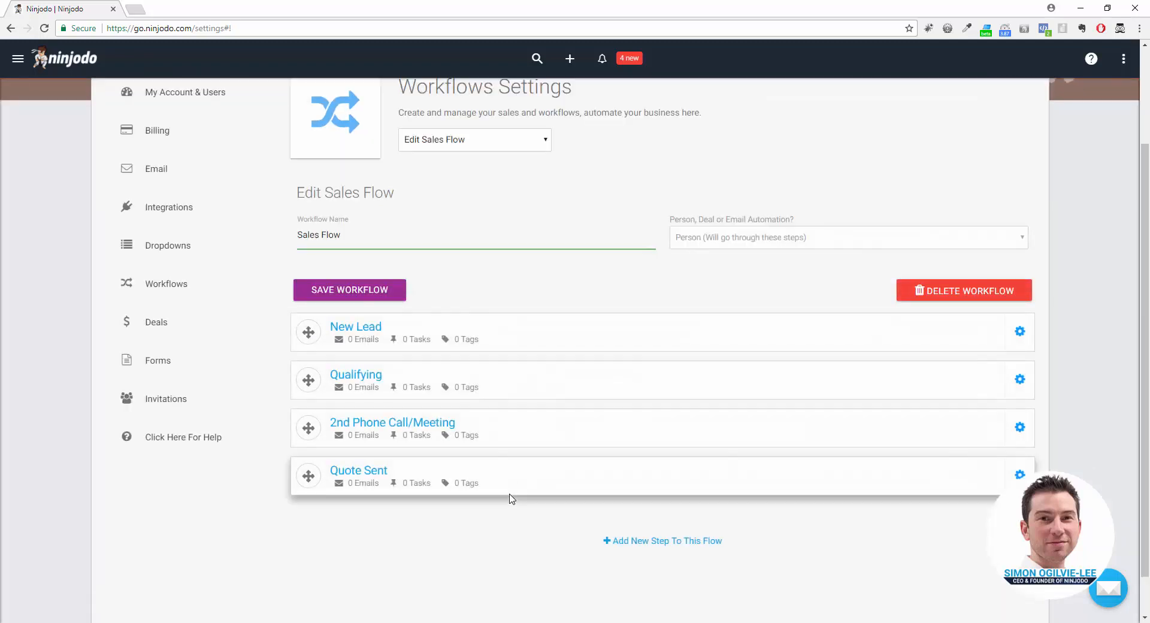
- Add a step named "Quote Accepted" after Quote Sent in the workflow
left_click(661, 542)
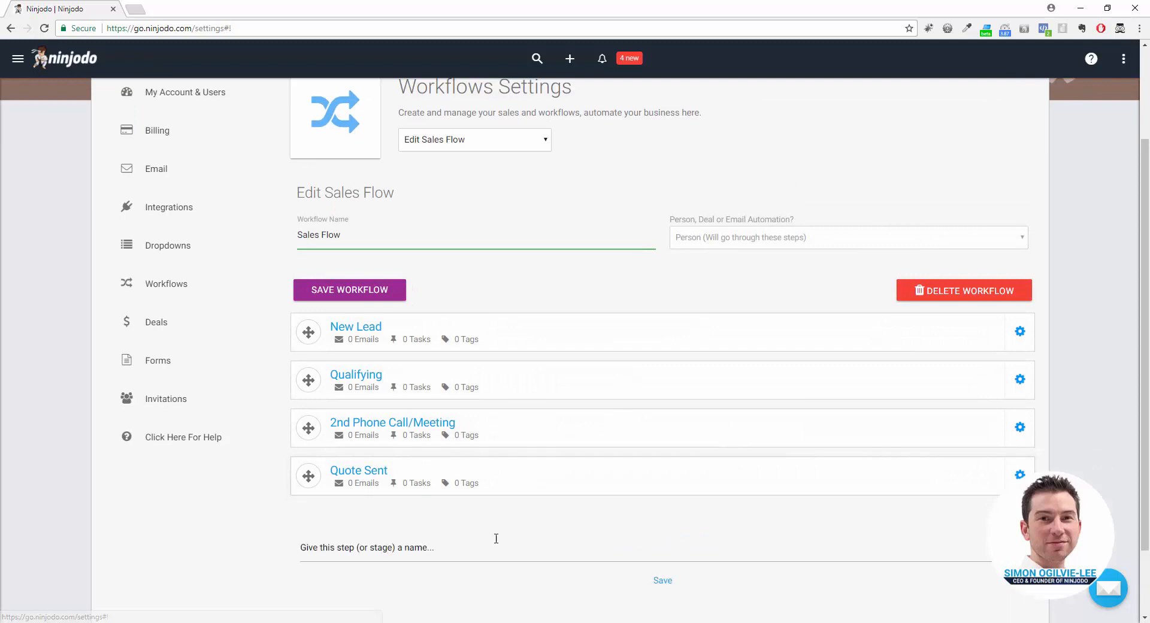
left_click(495, 538)
type("Quote A")
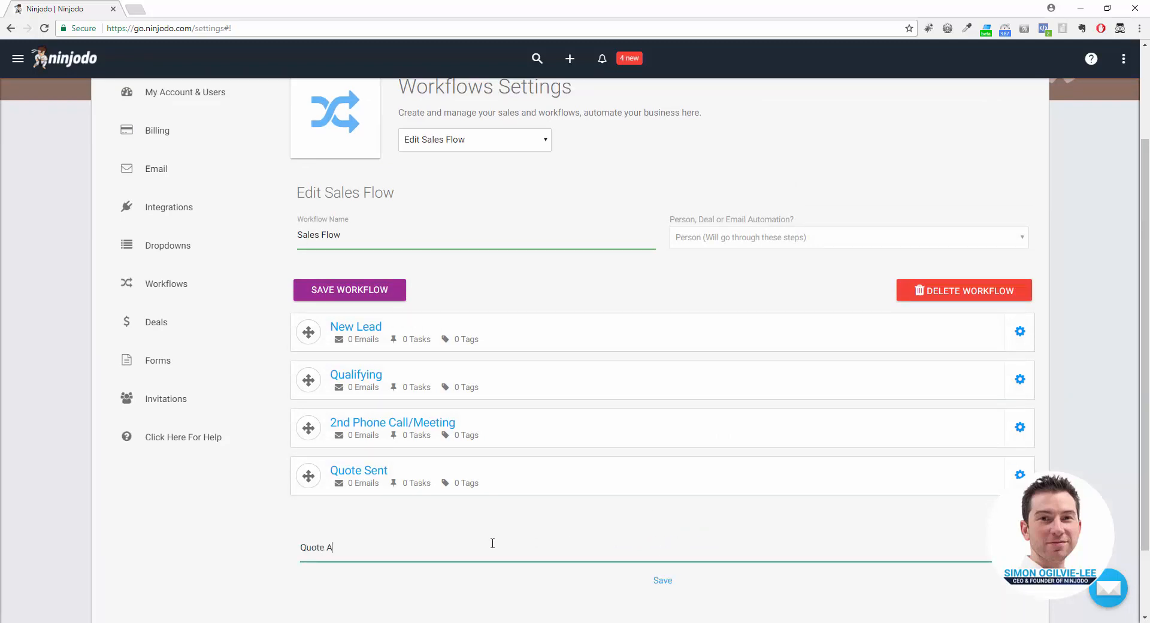
type("ccepted")
key("Return")
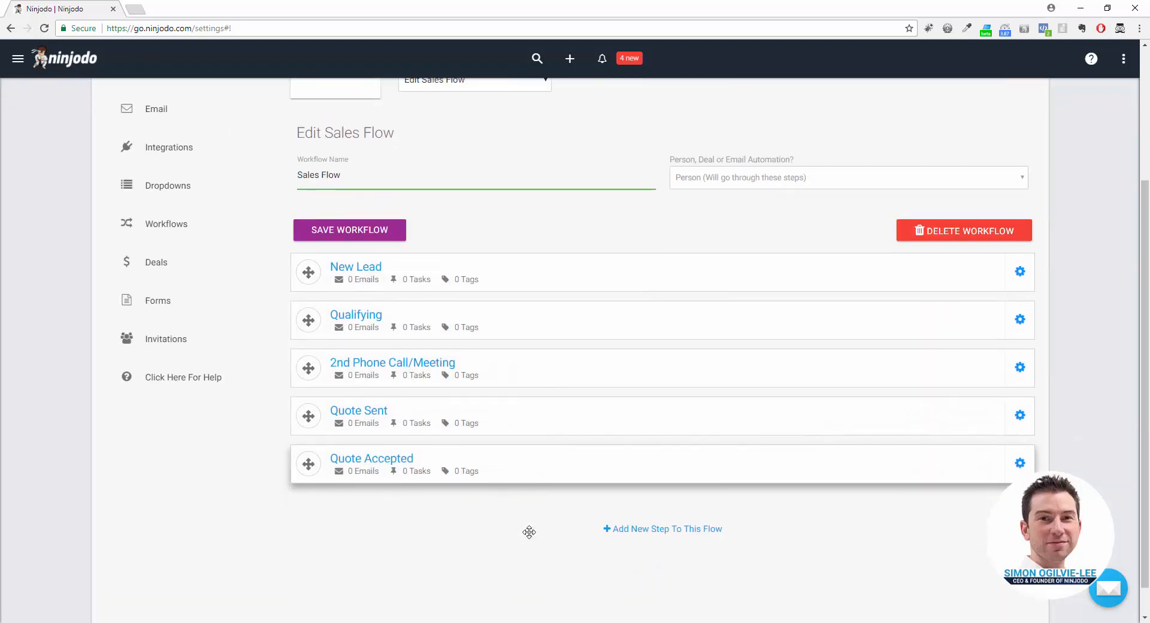
- Add a step named "Invoice Sent" after Quote Accepted in the workflow
scroll(529, 531, "down", 1)
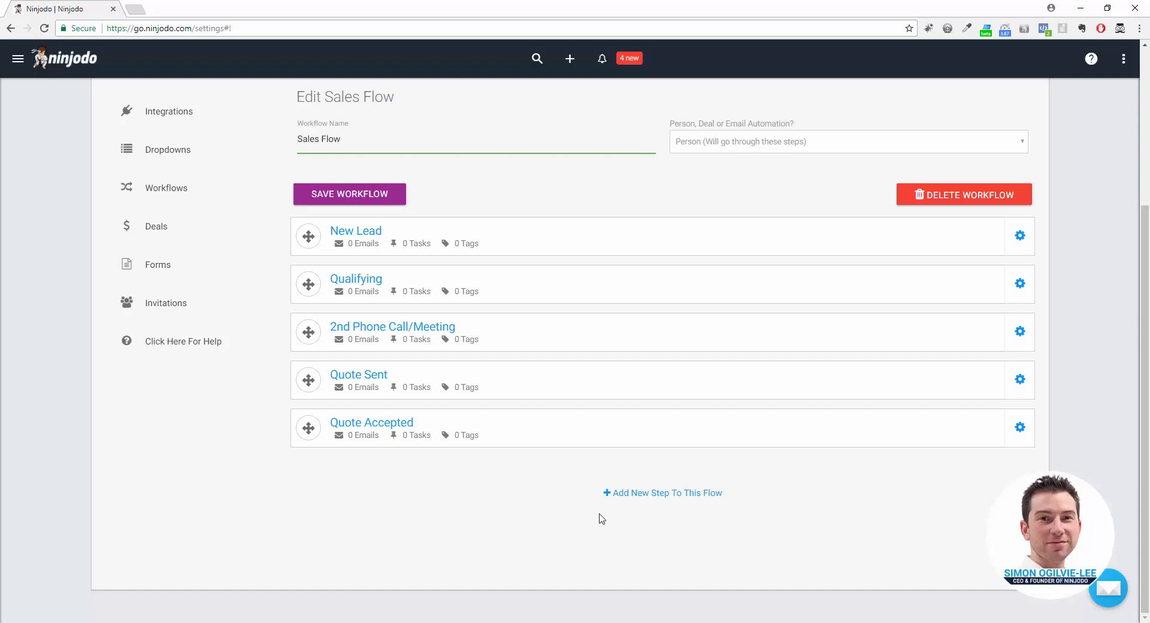
left_click(654, 493)
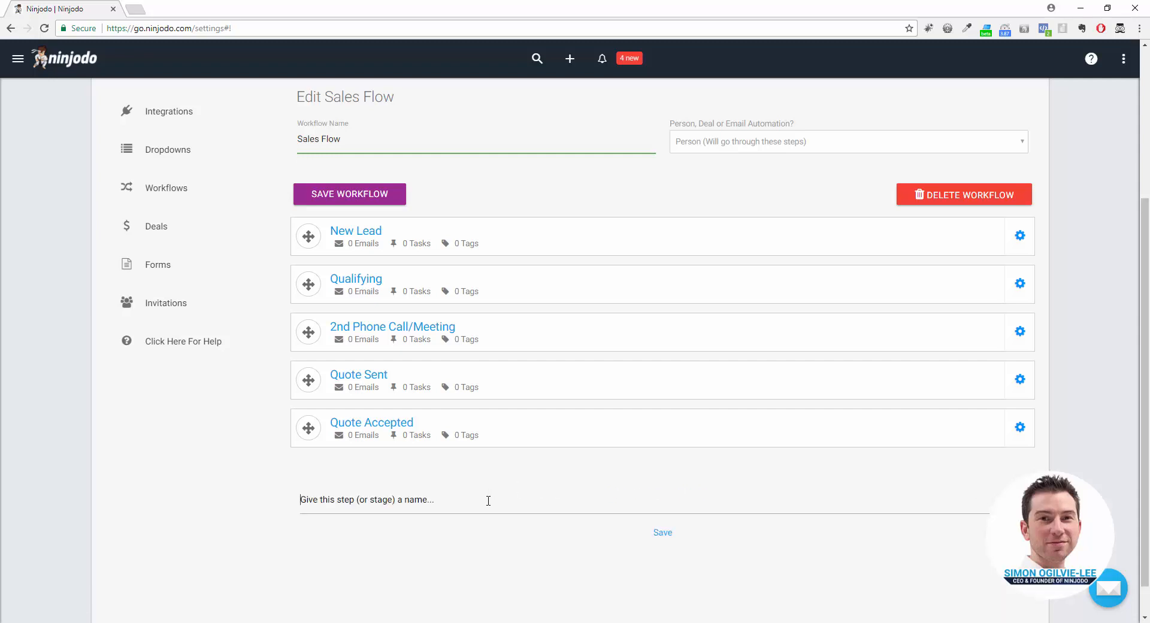
type("Invoice")
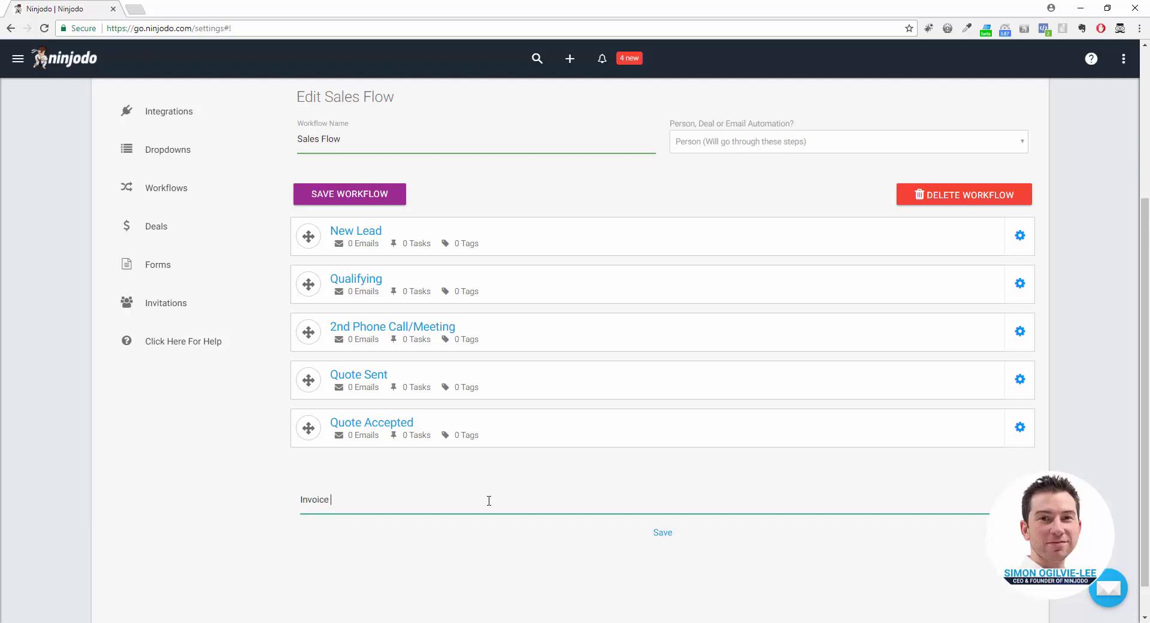
type(" Sent")
key("Return")
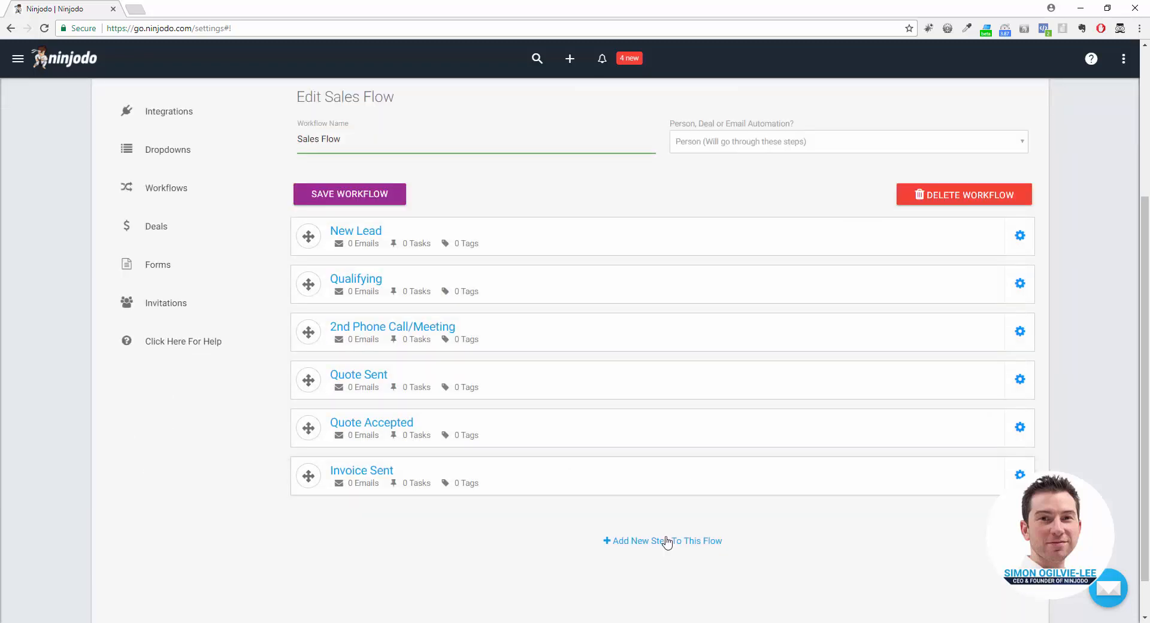
- Add a step named "Invoice Paid" after Invoice Sent in the workflow
left_click(664, 541)
left_click(487, 547)
type("Inv")
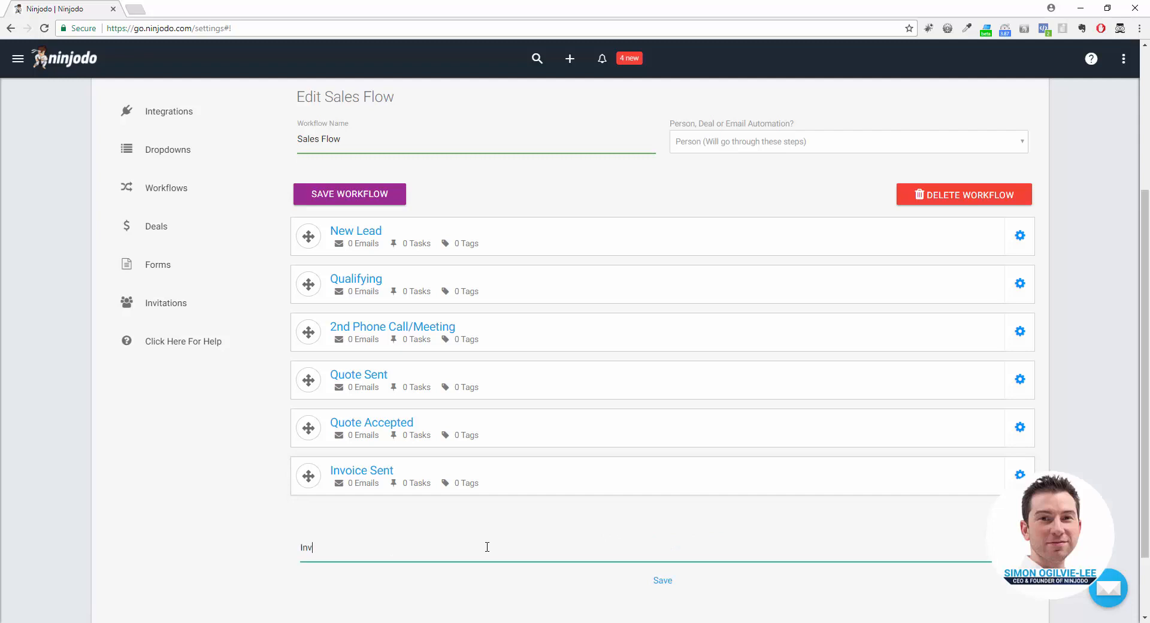
type("oice Paid")
key("Return")
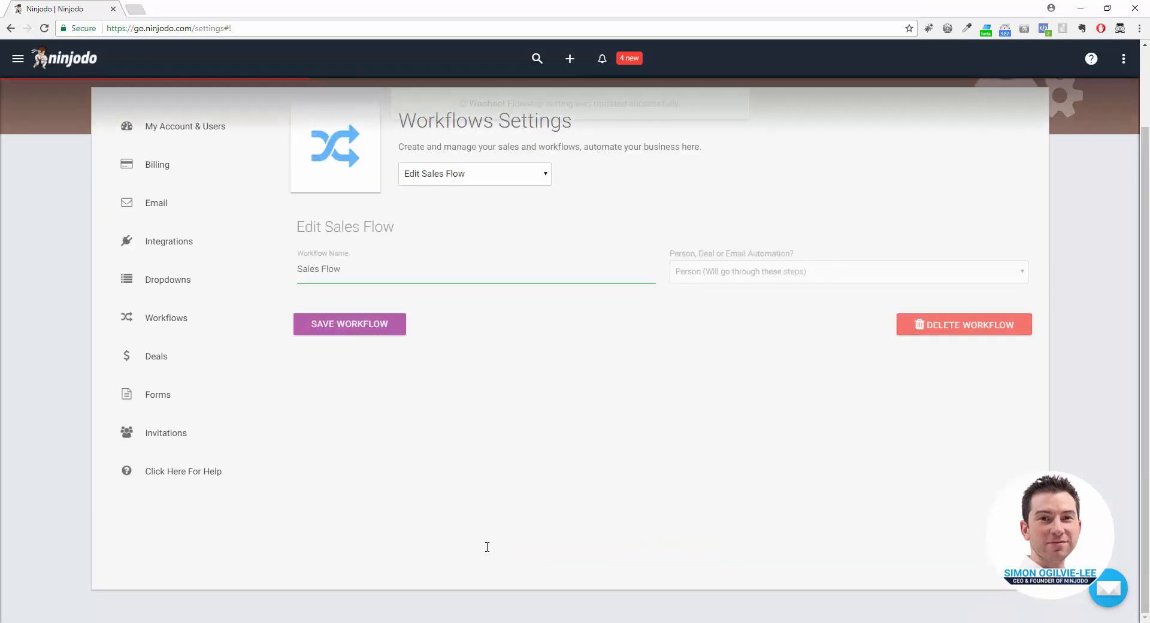